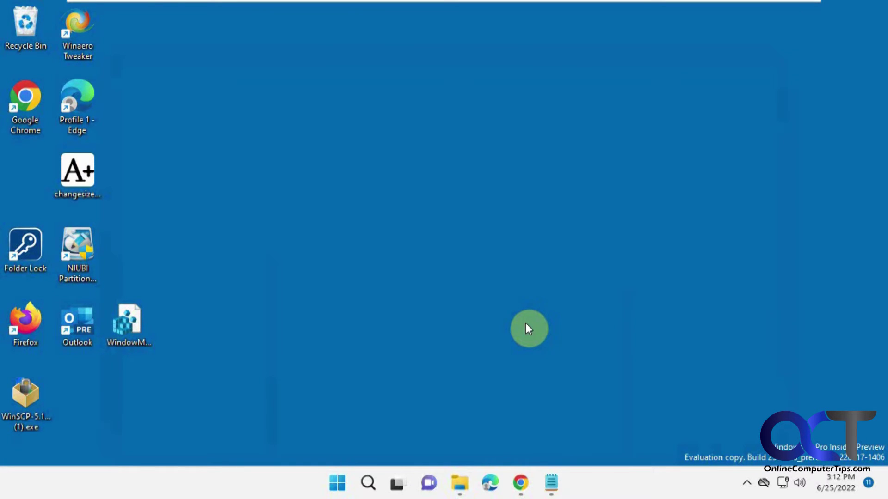
- Open the Online Computer Tips page in Chrome and a C-drive file browser, then minimize both
click(519, 482)
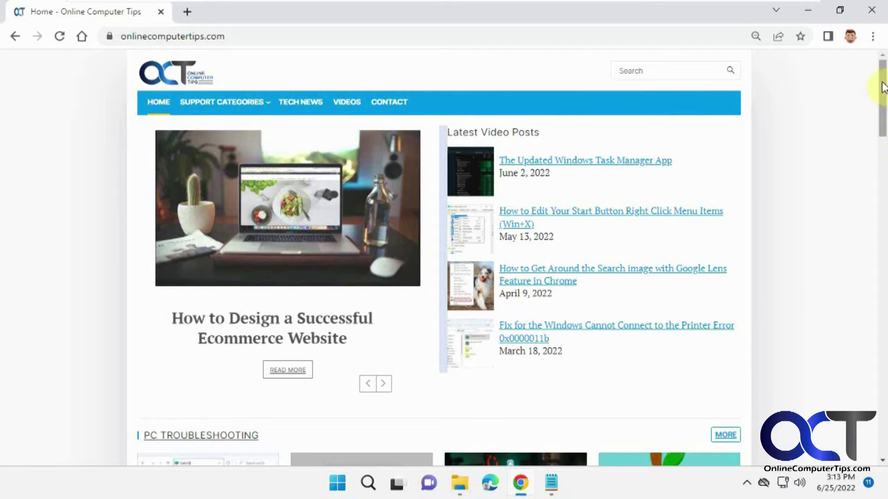
drag(883, 97, 883, 90)
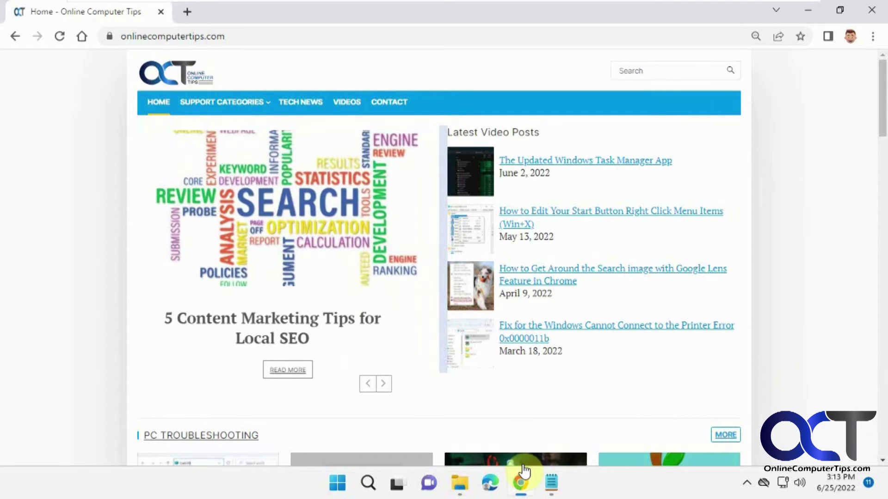
click(460, 483)
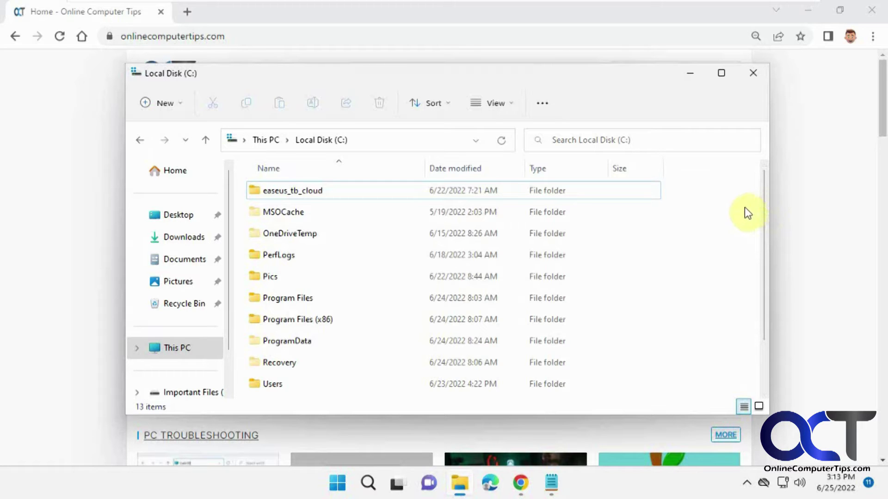
click(810, 241)
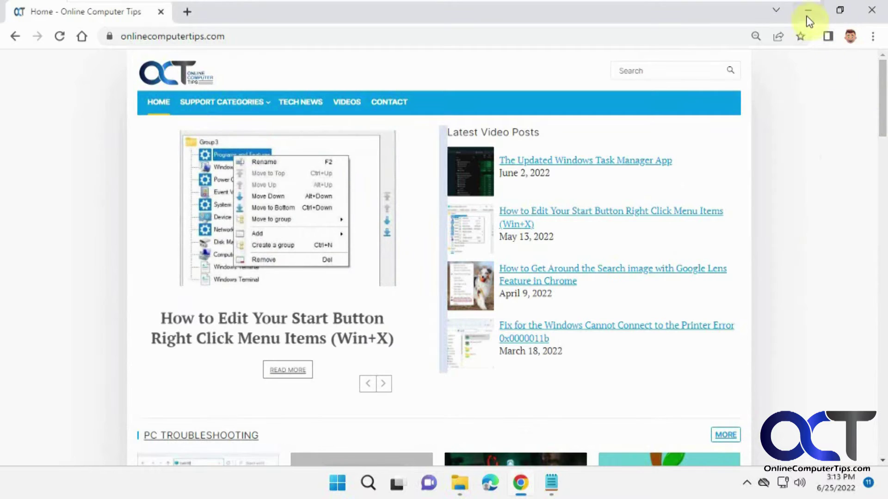
click(805, 12)
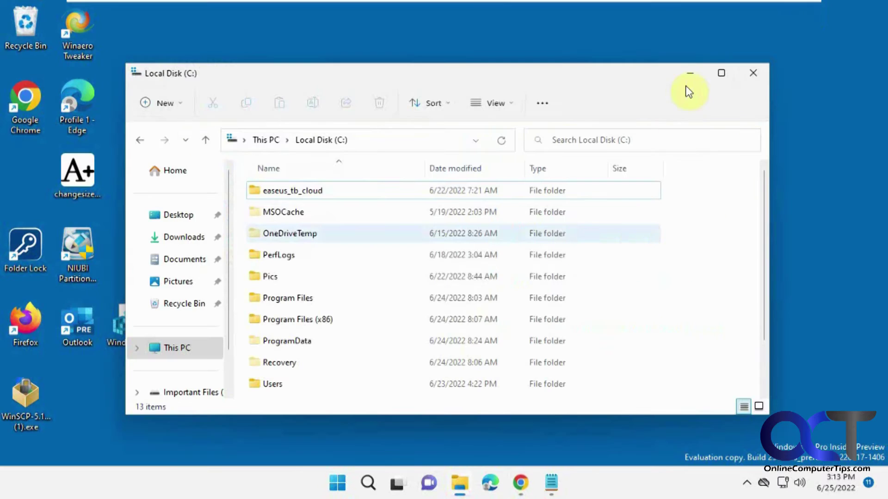
click(692, 72)
mouse_move(551, 484)
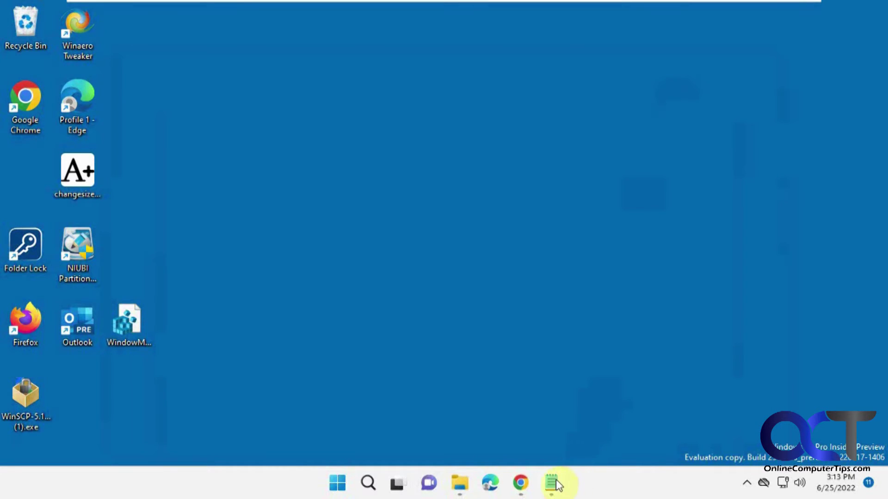
- Launch Registry Editor with administrator approval from a Start menu search for regedit
click(337, 483)
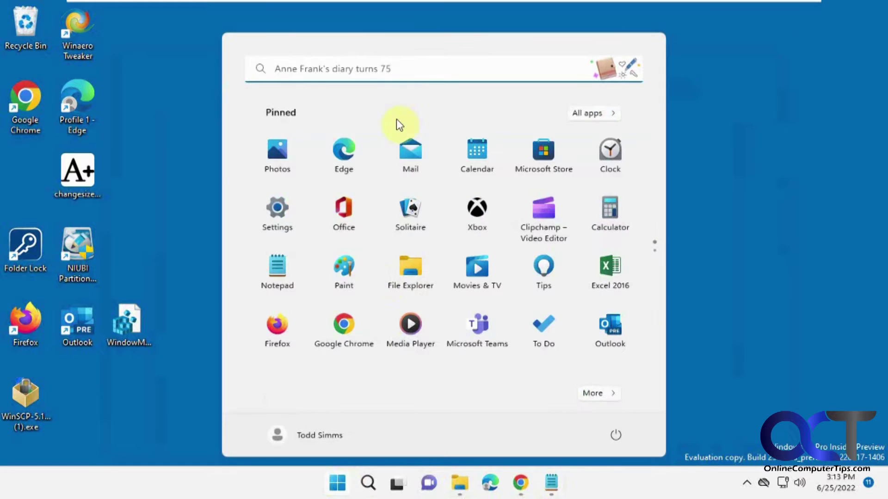
click(406, 69)
text(regedit)
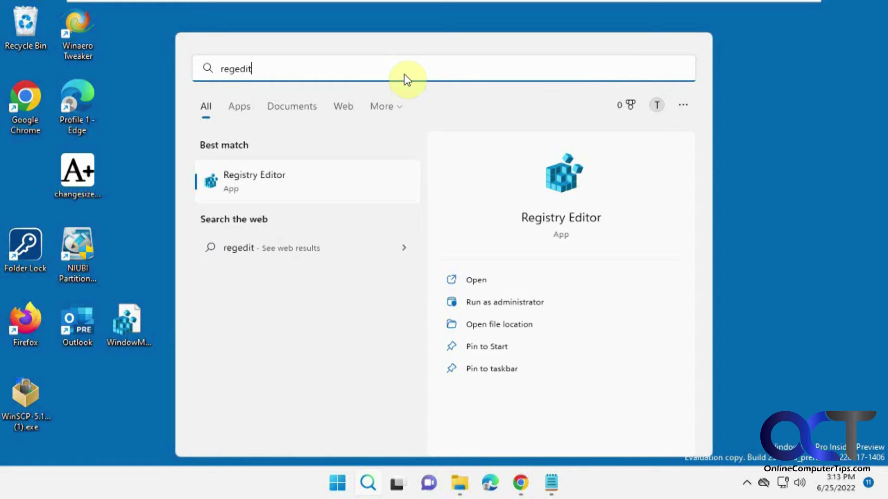
click(266, 178)
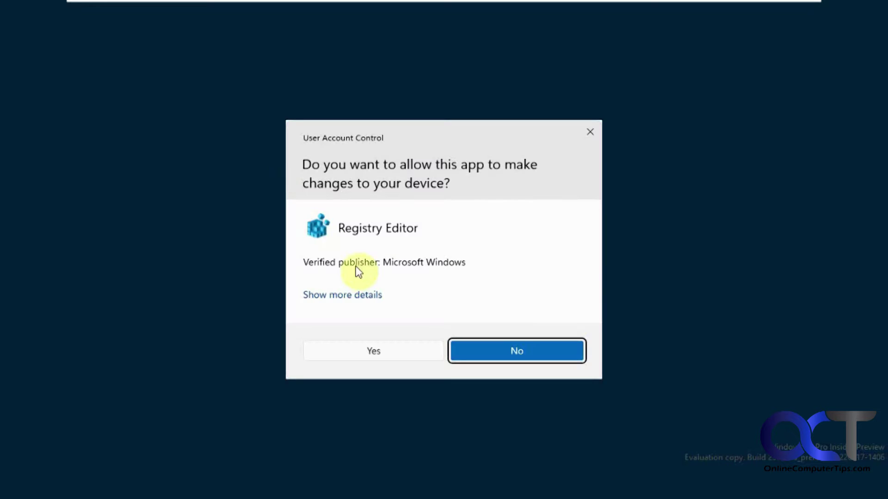
click(374, 351)
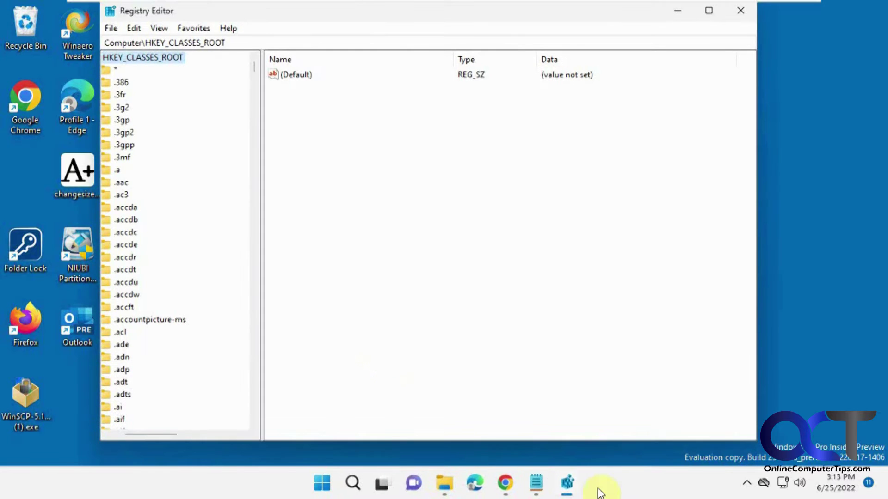
- Copy the WindowMetrics key path from the Notepad note
click(535, 483)
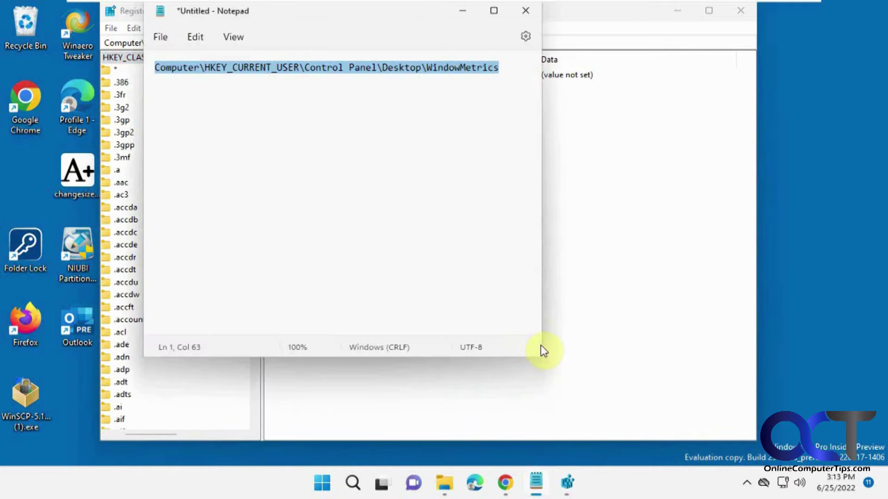
right_click(427, 75)
click(461, 144)
- Jump to WindowMetrics by pasting its path into the address bar, then open ScrollHeight (-225)
click(575, 38)
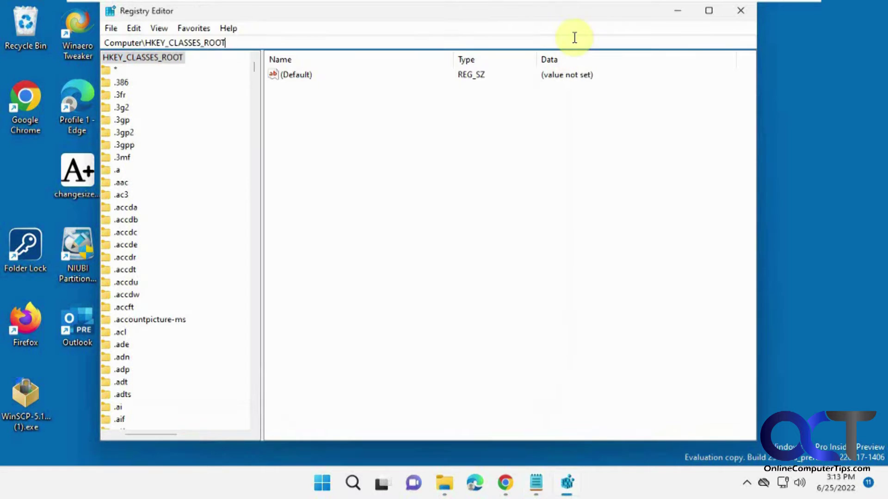
key(ctrl+a)
key(ctrl+v)
key(Return)
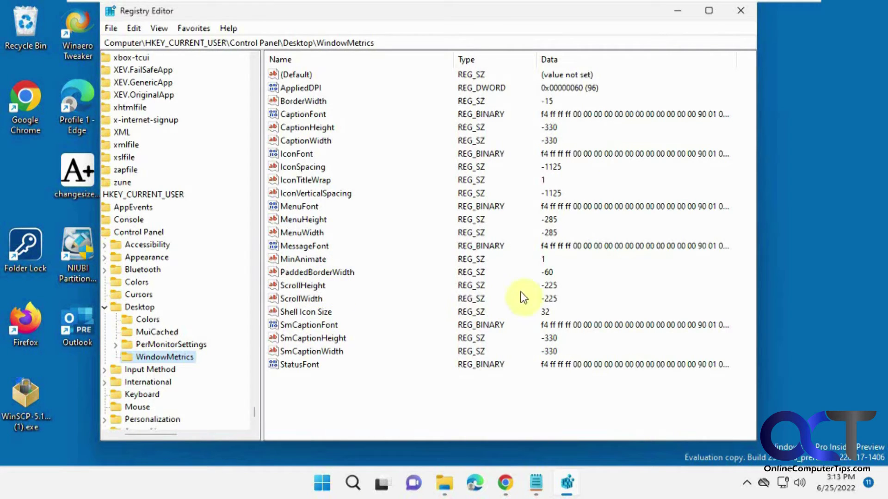
double_click(320, 285)
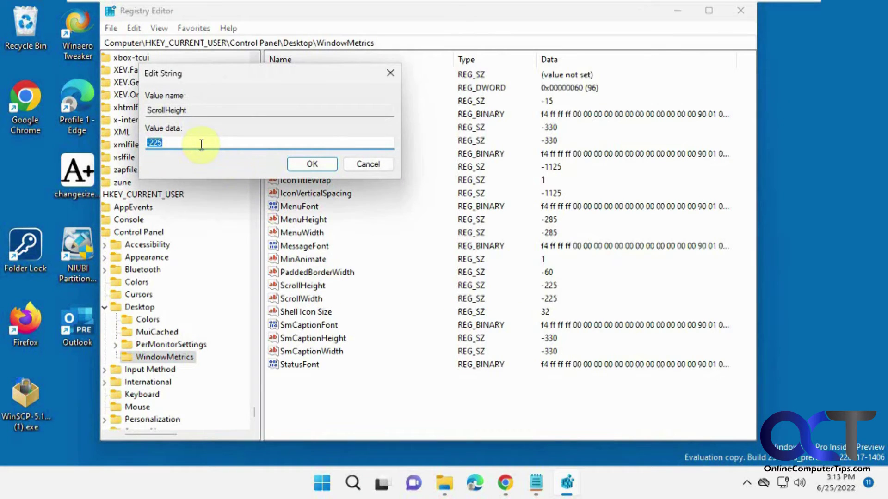
text(-7)
text(00)
- Set both ScrollHeight and ScrollWidth to -700
click(312, 165)
click(301, 298)
double_click(313, 300)
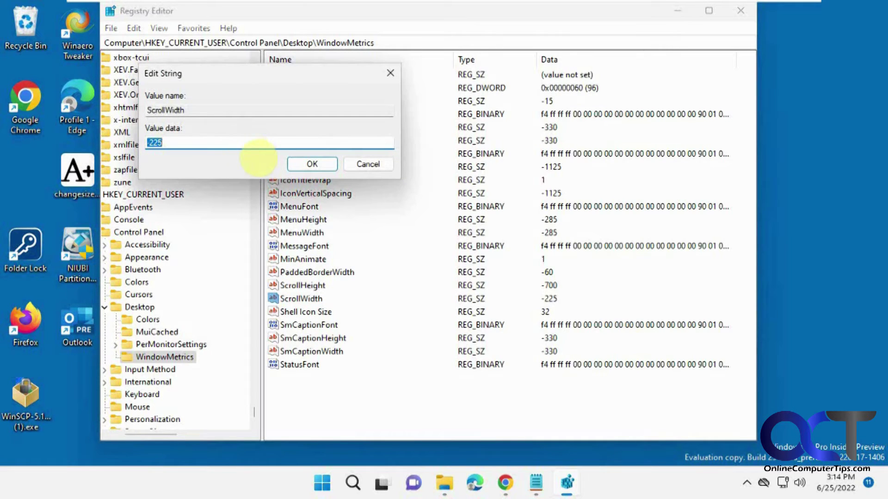
text(-700)
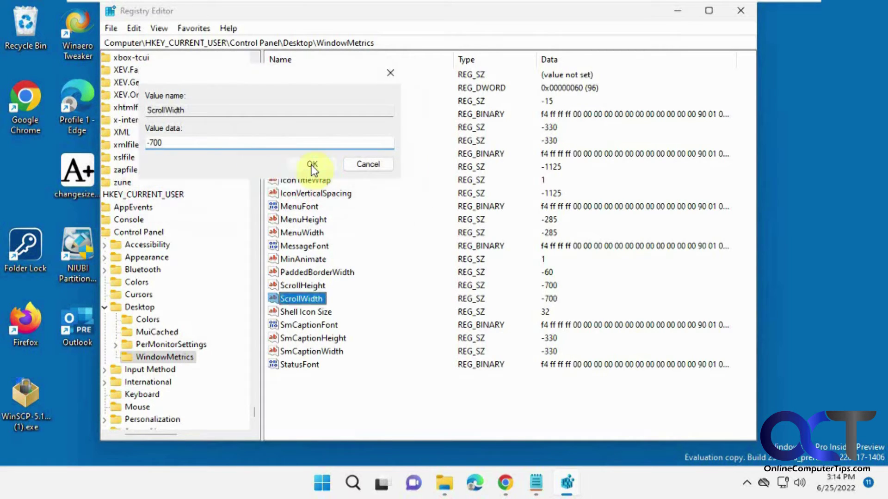
click(311, 165)
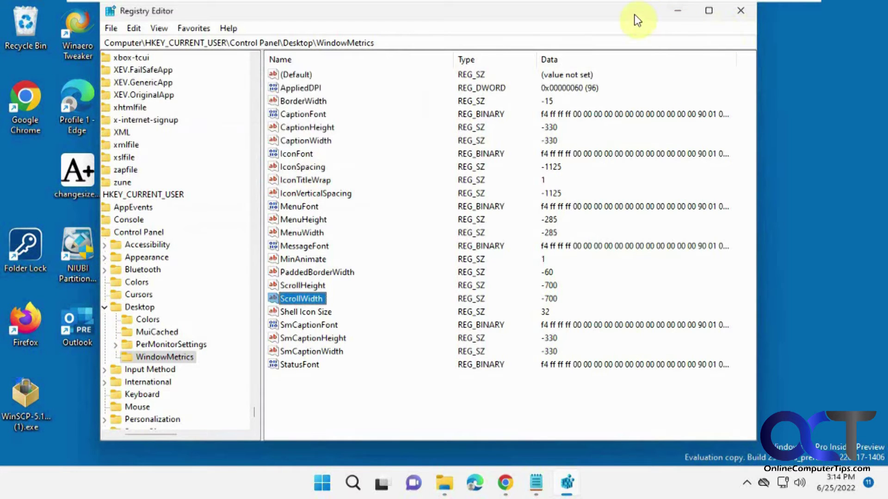
- Close Registry Editor and the Notepad window to reveal the desktop
drag(633, 17, 633, 26)
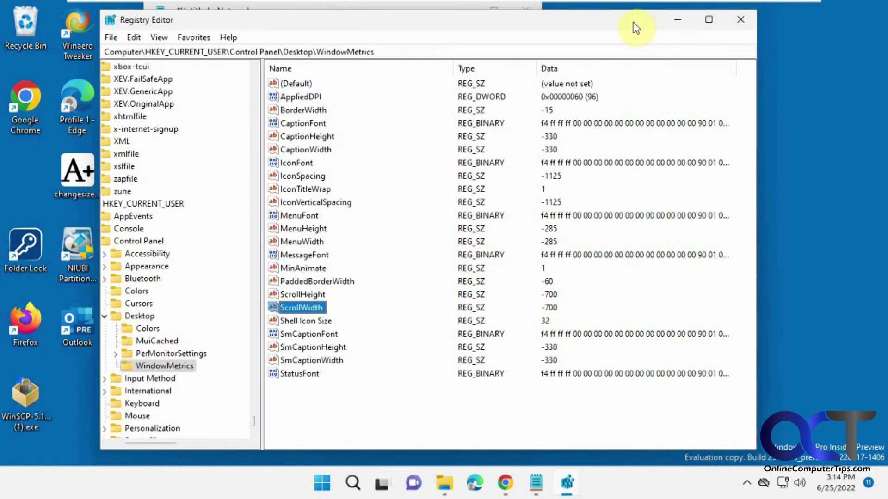
click(740, 21)
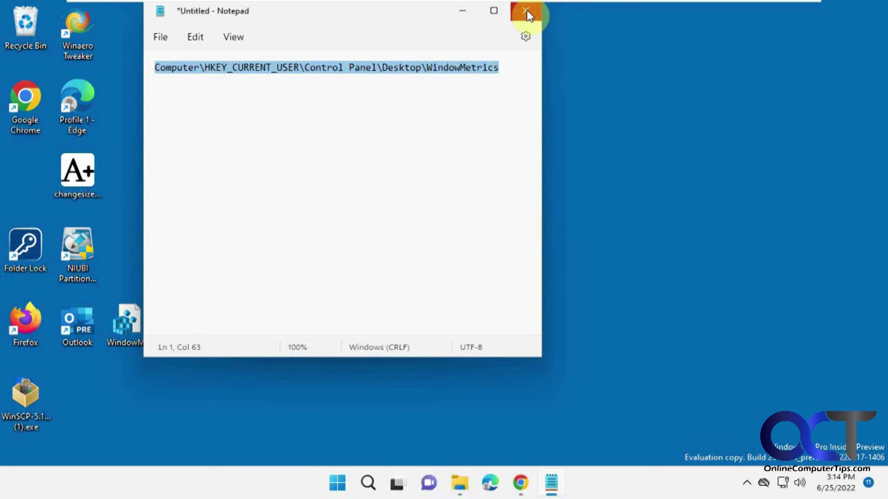
click(527, 11)
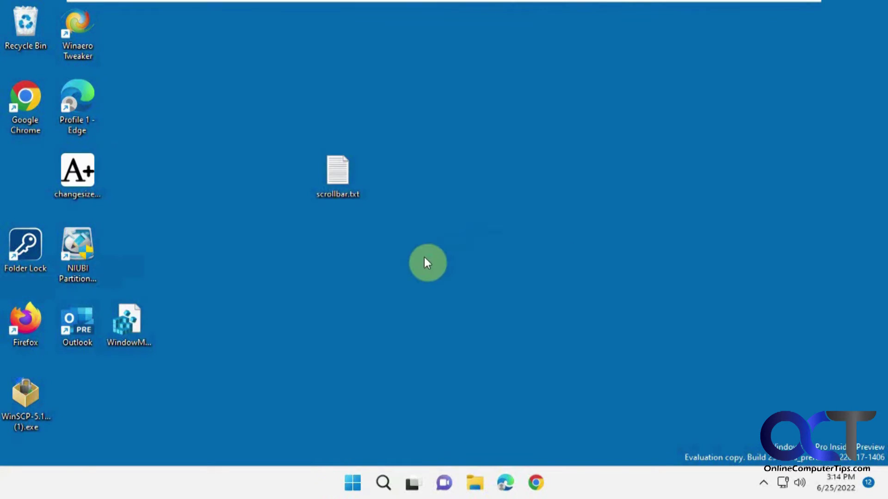
- View the wide scroll bars in Chrome and in File Explorer's Local Disk (C:), then close Explorer
click(535, 482)
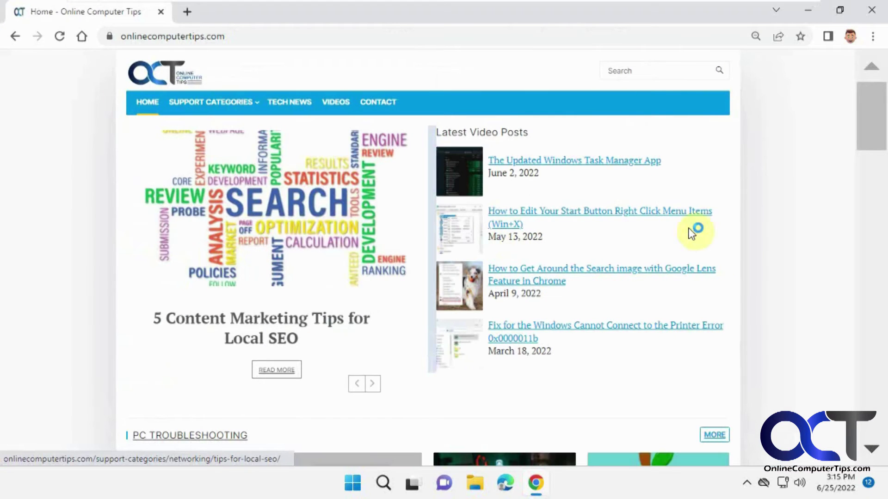
mouse_move(873, 126)
mouse_down()
mouse_move(879, 149)
mouse_move(868, 115)
mouse_up()
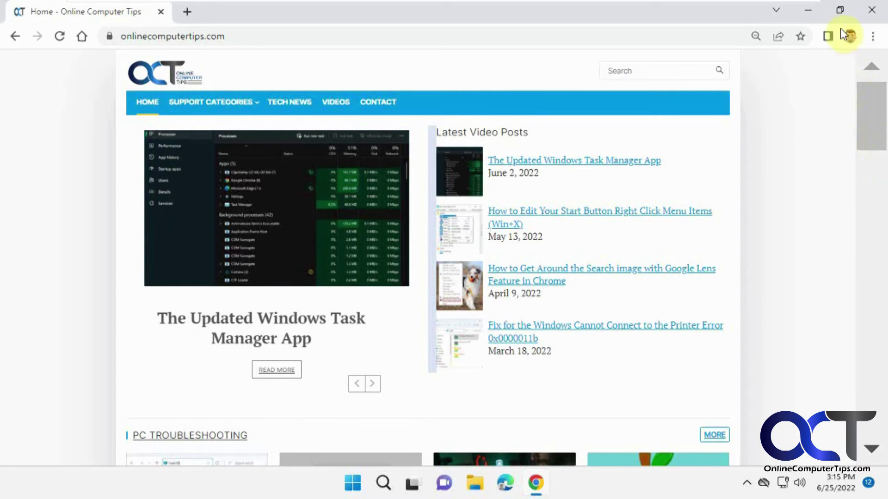
click(477, 485)
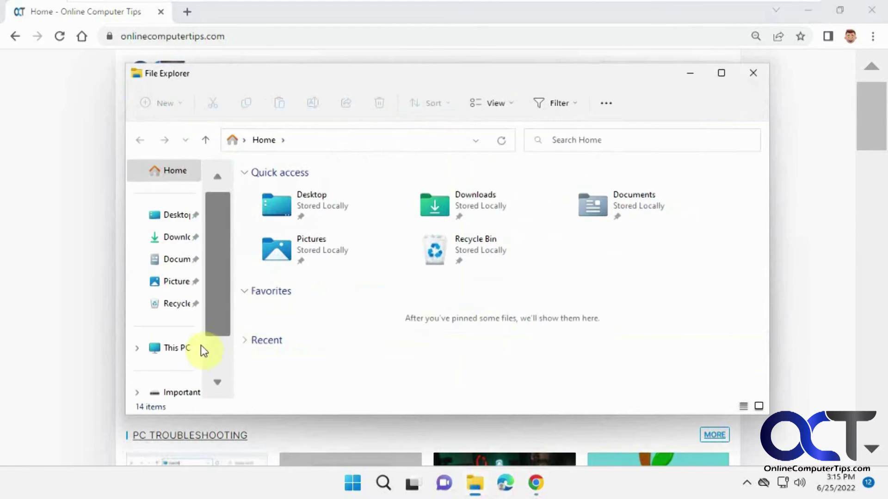
click(177, 348)
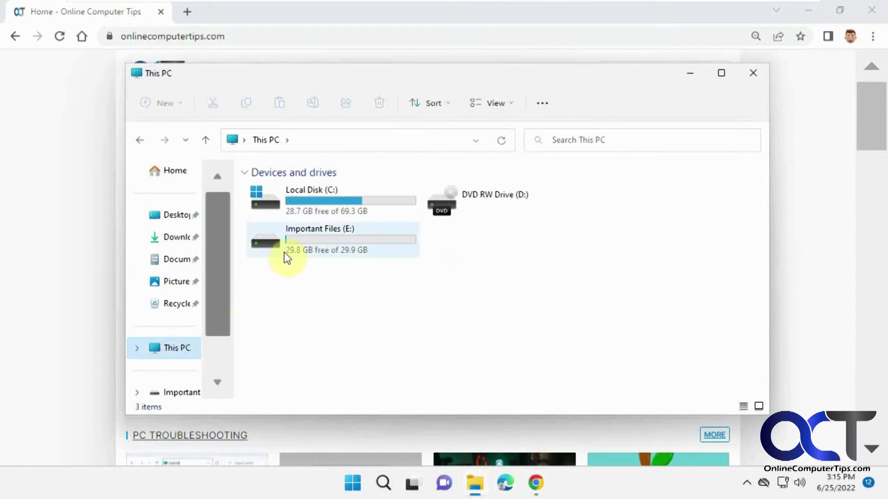
double_click(319, 202)
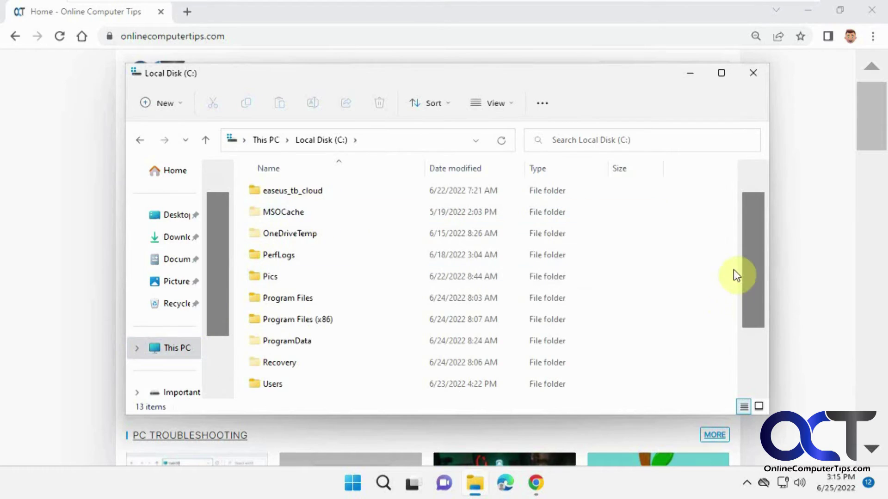
drag(753, 274, 757, 252)
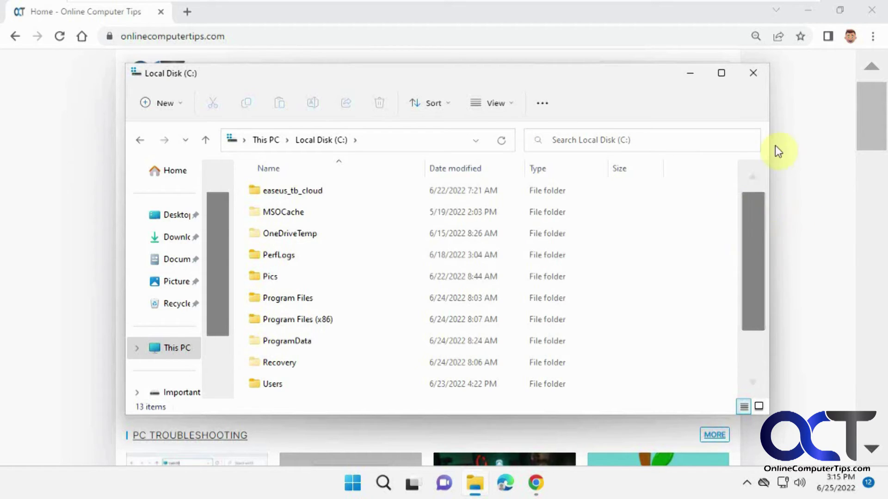
click(753, 73)
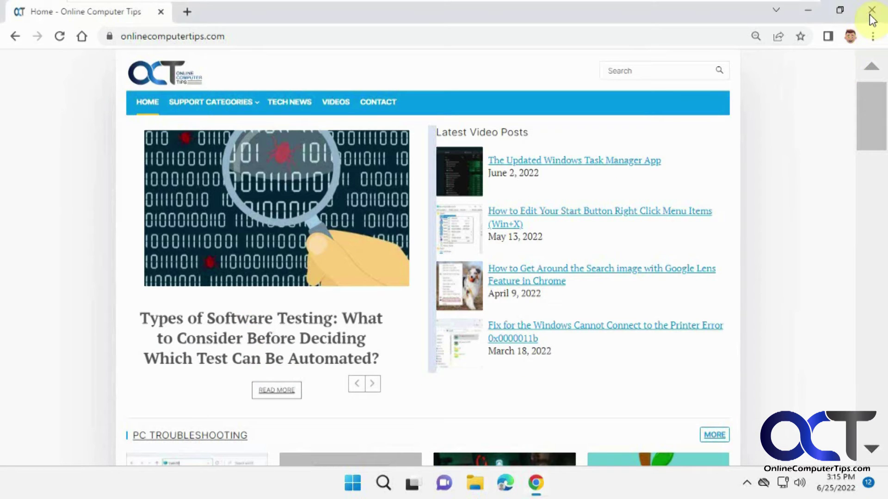
- Close Chrome and relaunch Registry Editor as administrator from a Start search for regedit
click(871, 10)
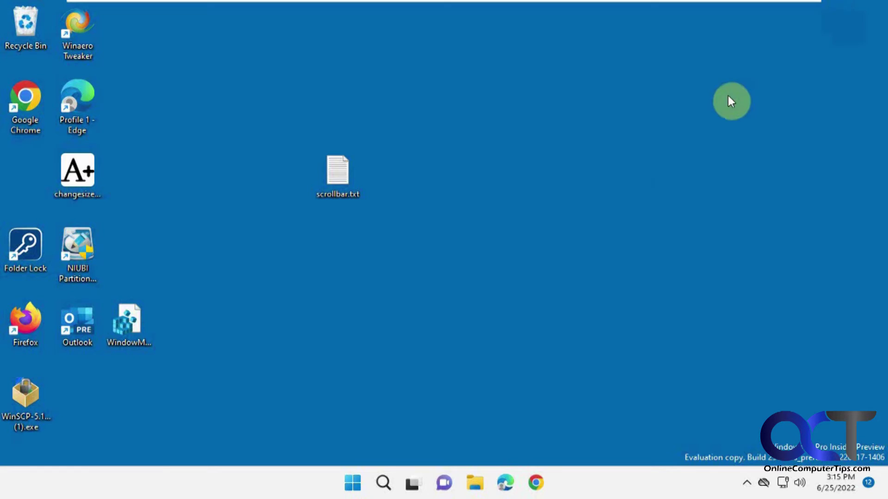
click(354, 482)
click(412, 68)
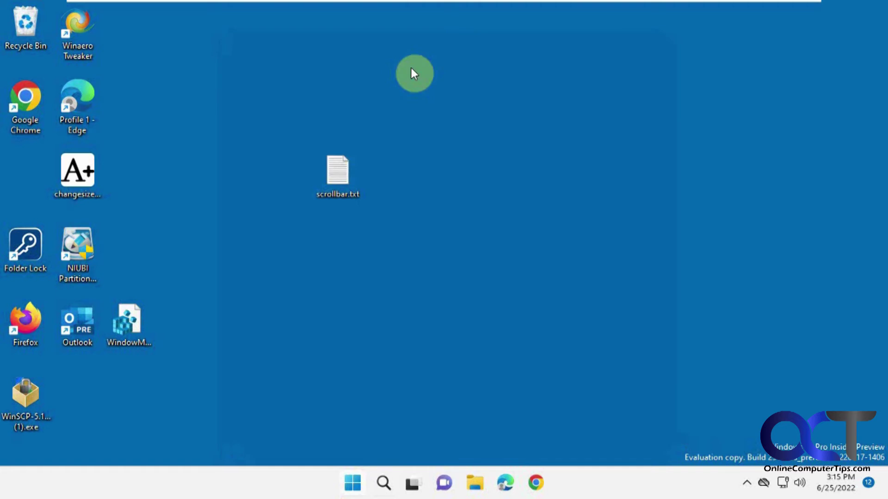
text(regedit)
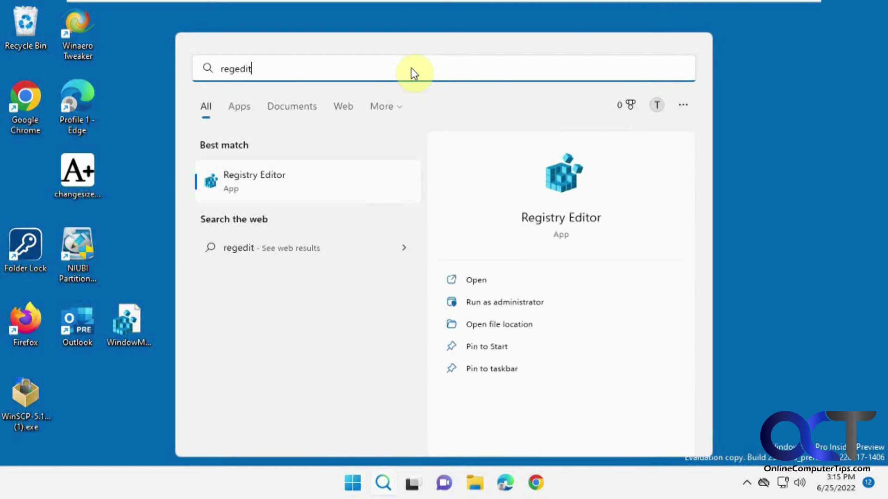
click(269, 177)
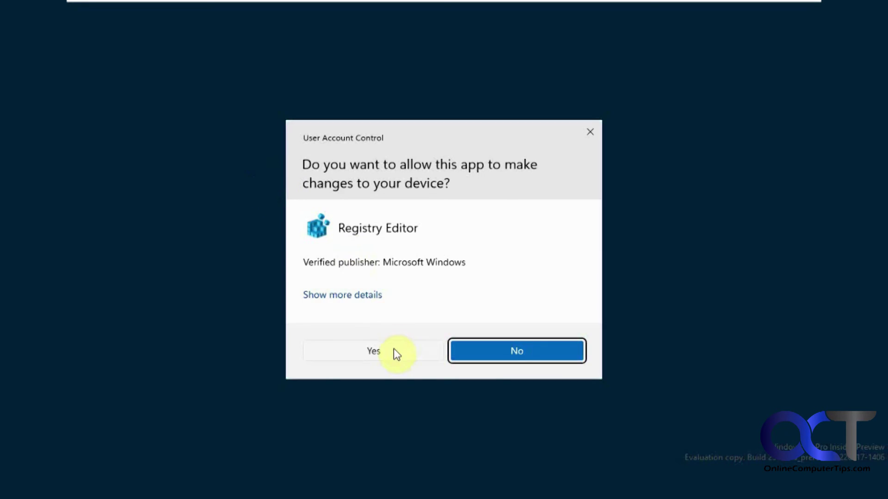
click(393, 350)
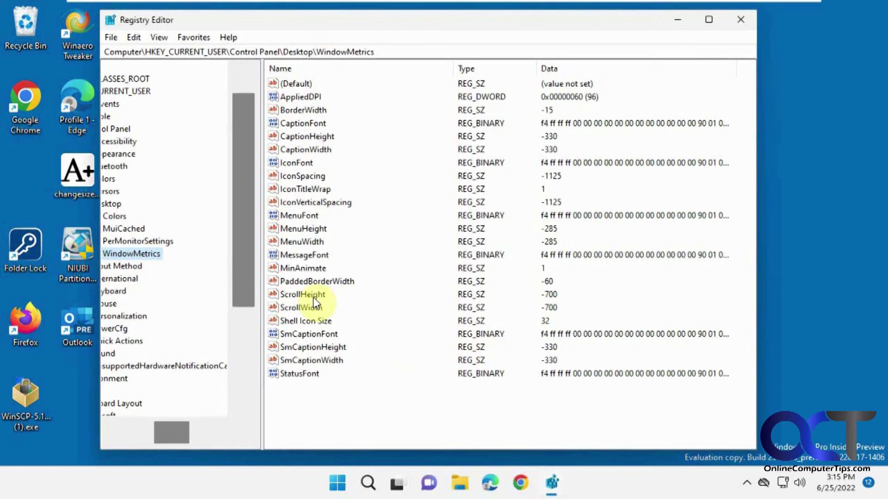
- Restore ScrollHeight and ScrollWidth under WindowMetrics to -225
double_click(303, 295)
text(-225)
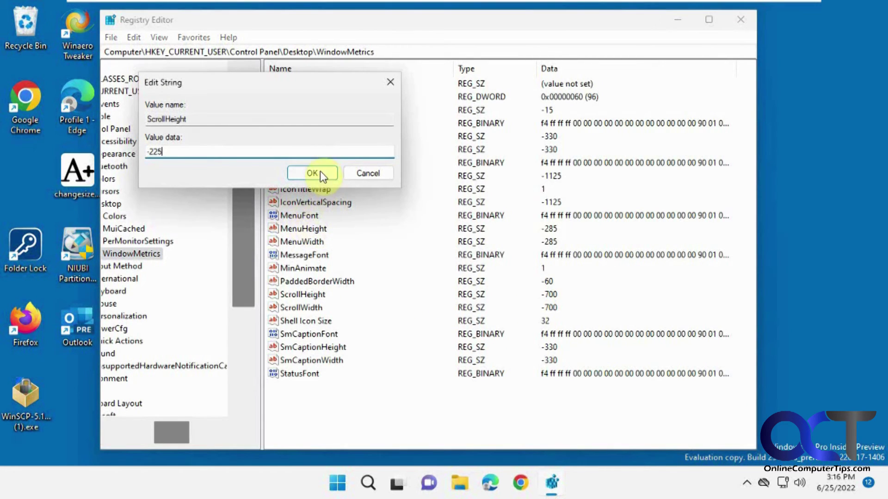
click(320, 171)
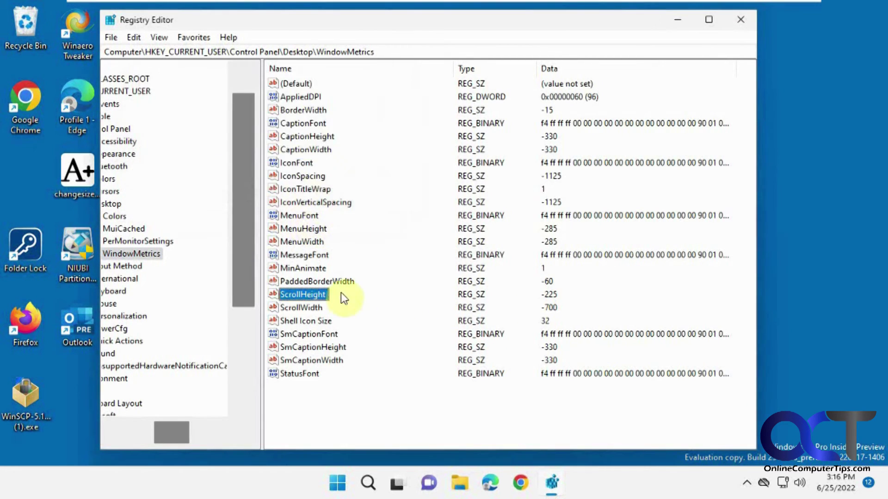
double_click(301, 307)
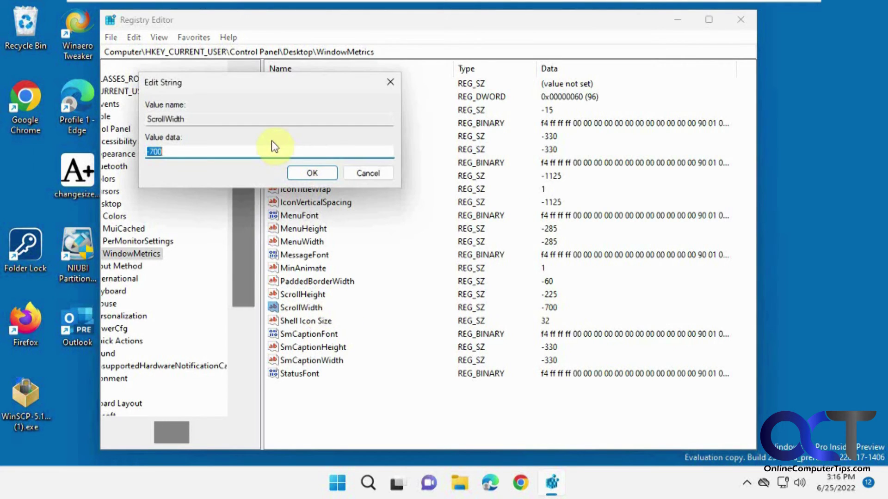
text(-225)
click(308, 173)
- Close Registry Editor and open File Explorer at This PC > Local Disk (C:)
click(743, 25)
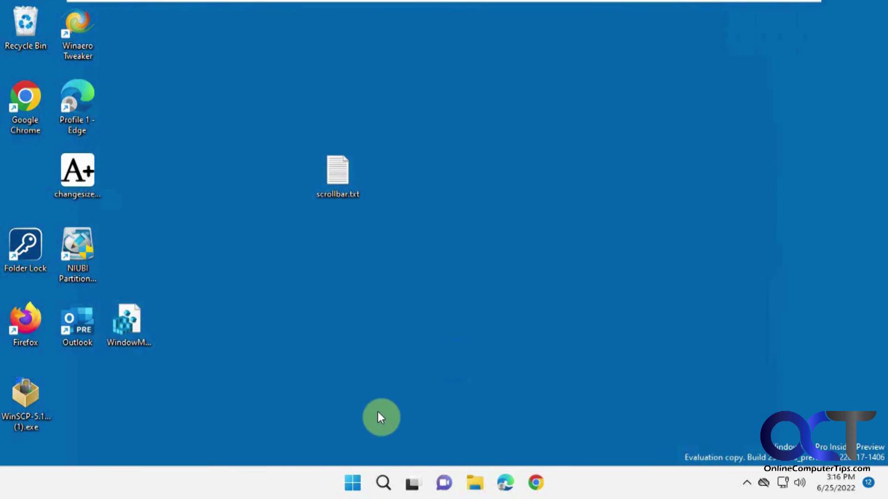
click(354, 483)
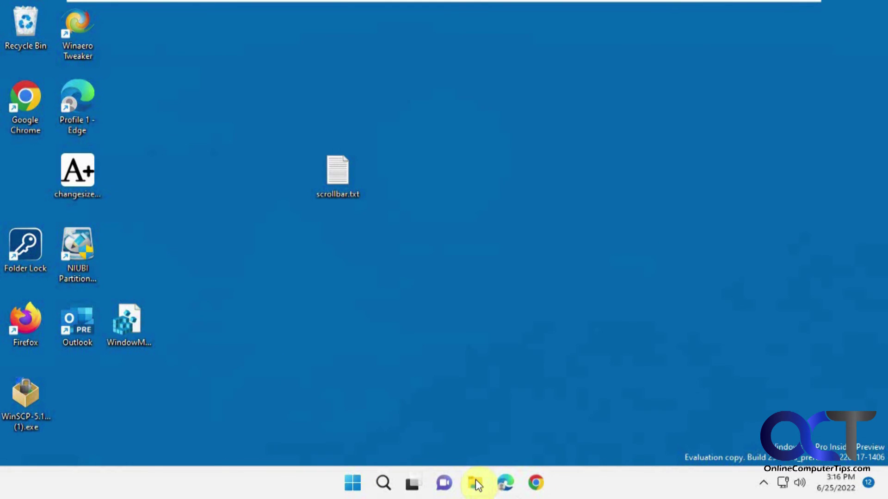
click(475, 483)
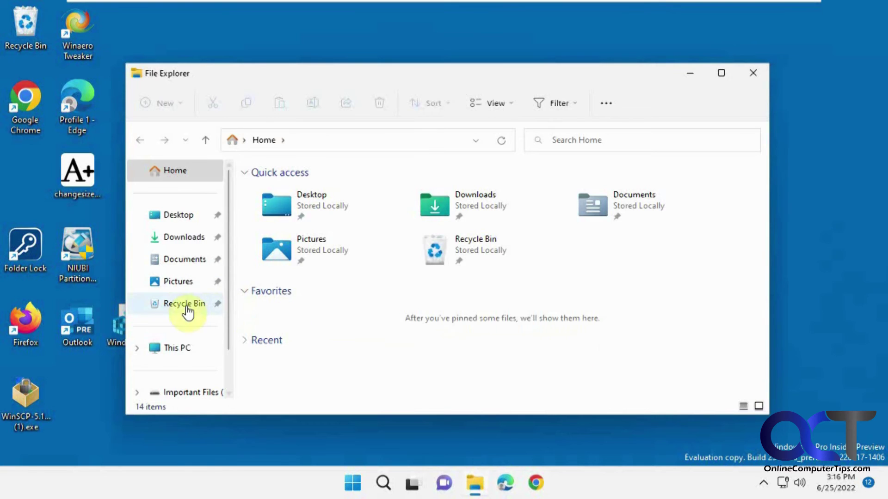
click(177, 351)
double_click(304, 202)
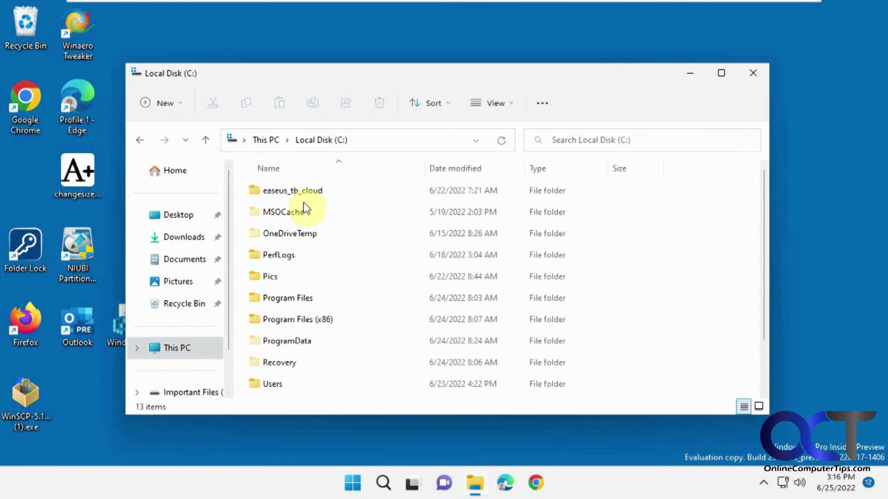